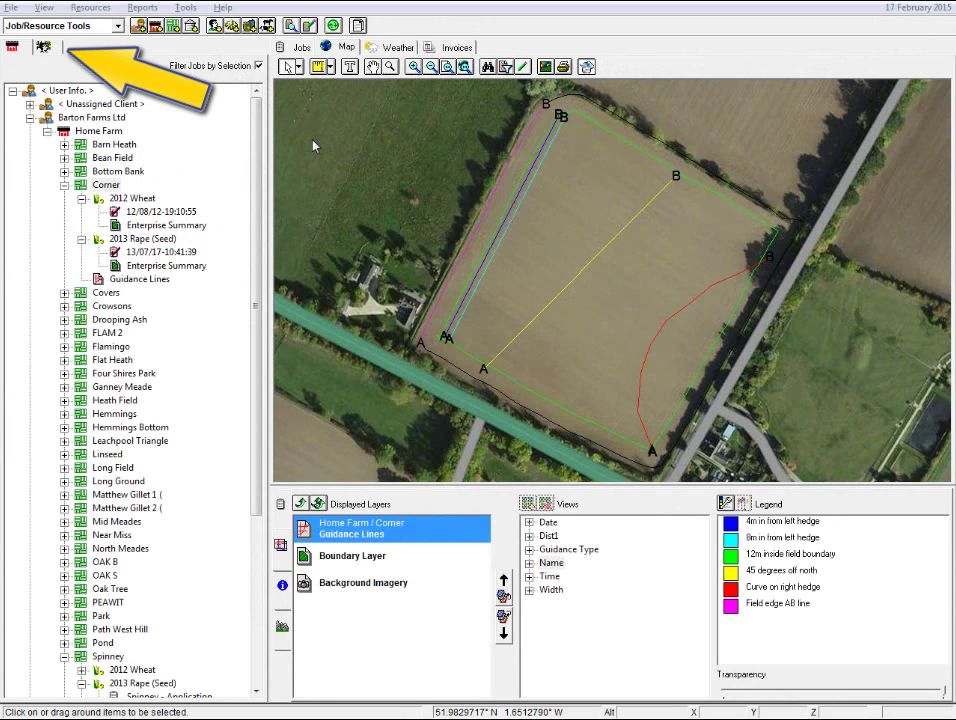
Switch the left panel from the Jobs tree to the Inputs resource tree.
{"action": "left_click", "coordinate": [45, 48]}
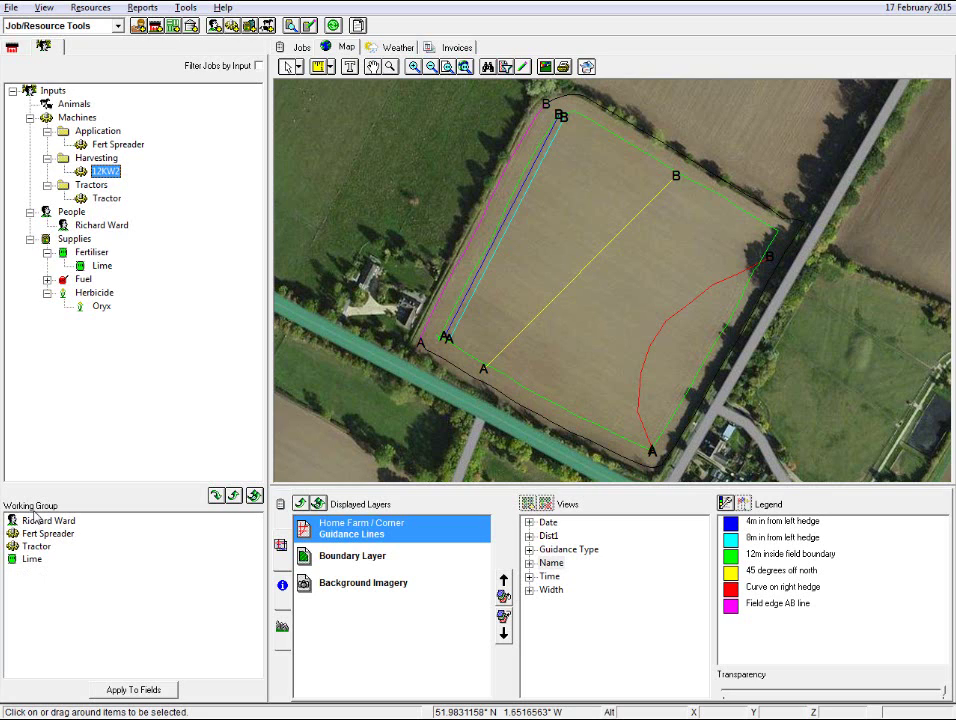
Open Machine Properties for Fert Spreader under Machines > Application.
{"action": "left_click", "coordinate": [110, 145]}
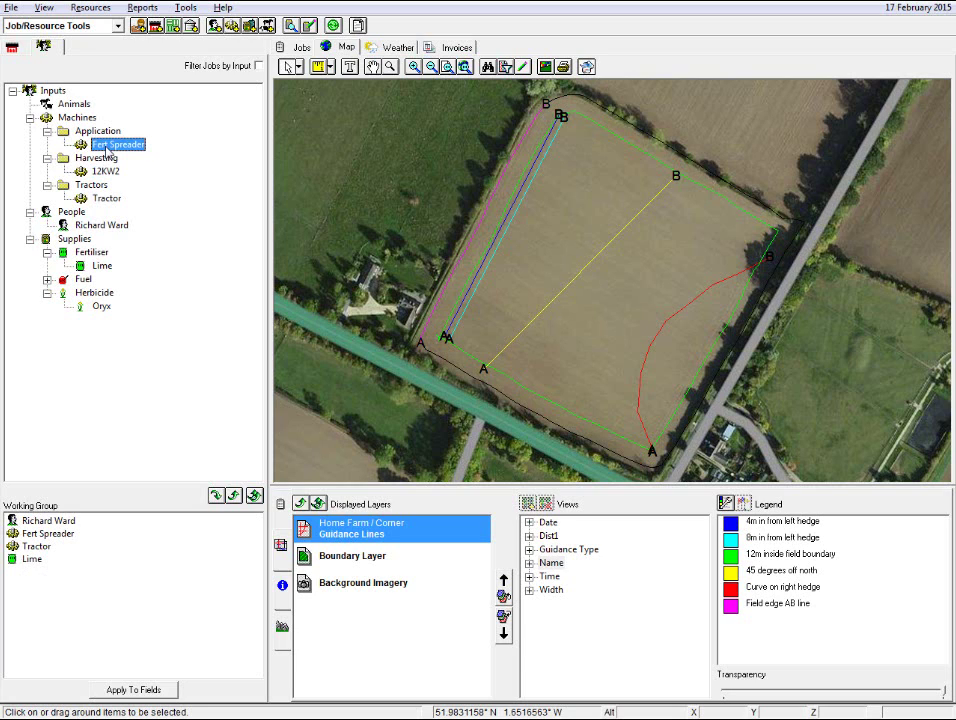
{"action": "right_click", "coordinate": [107, 152]}
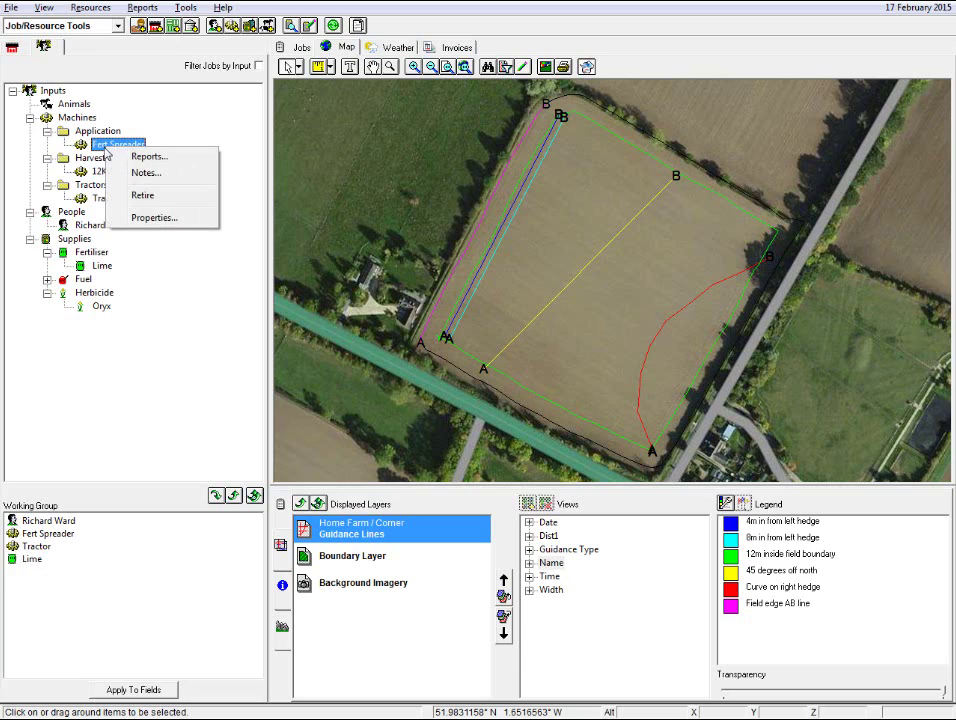
{"action": "left_click", "coordinate": [150, 218]}
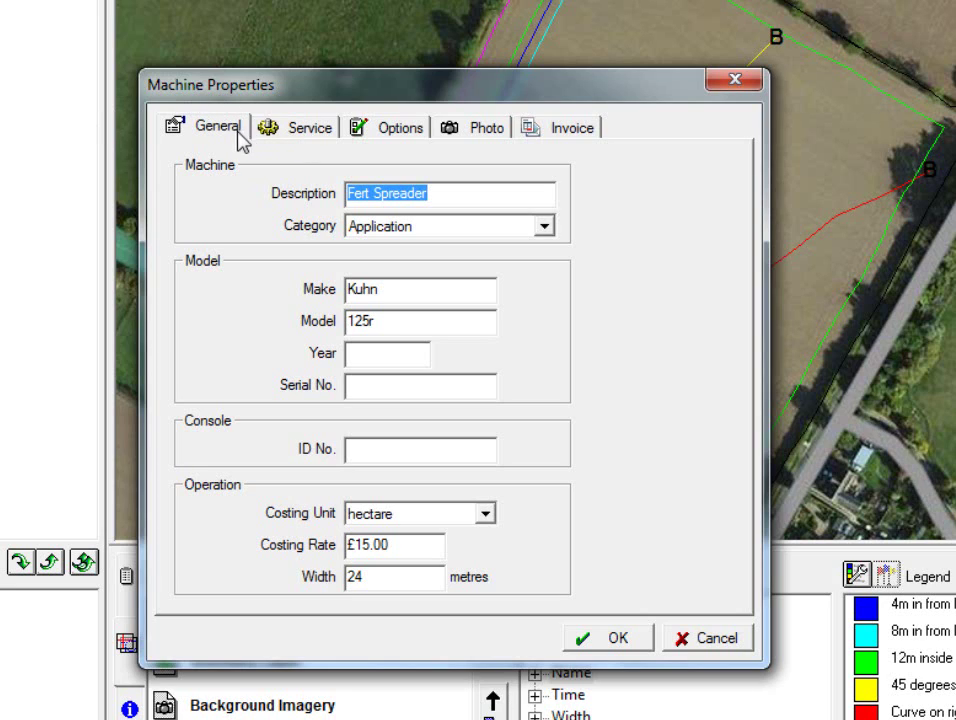
Rename the machine to 'Kuhn - Fert Spreader', review Service, Options, Photo and Invoice, then save.
{"action": "left_click", "coordinate": [350, 194]}
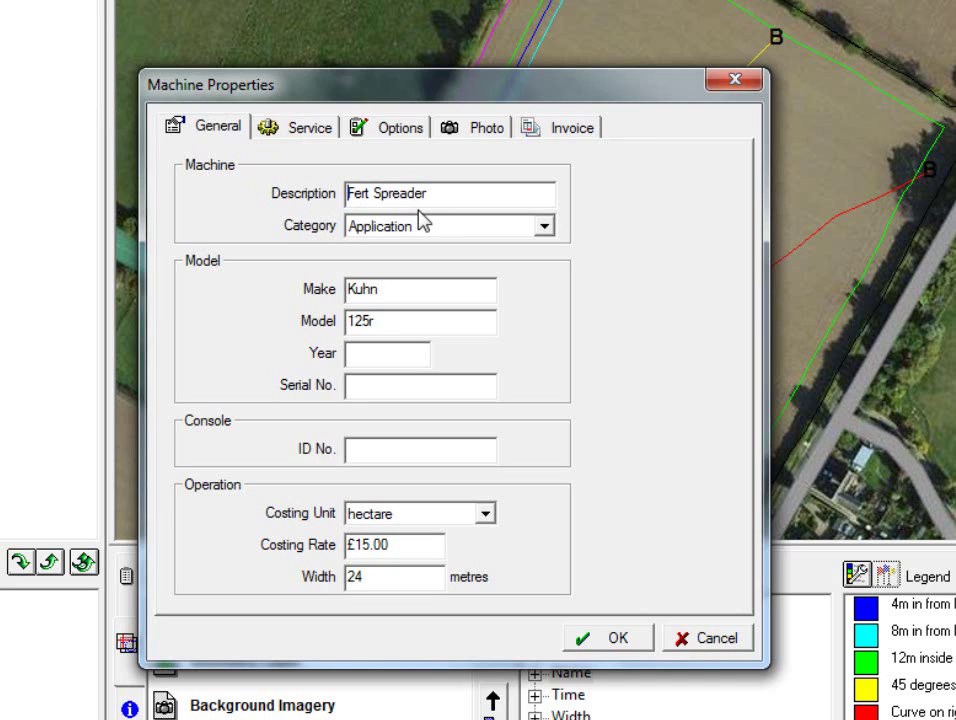
{"action": "type", "text": "Kuhn -"}
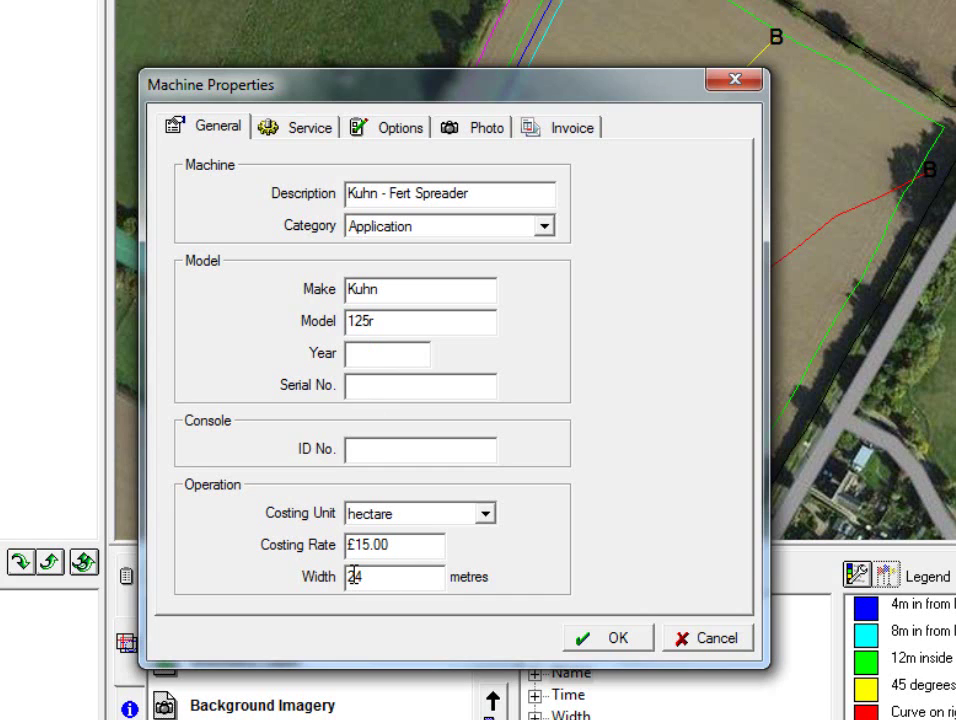
{"action": "left_click", "coordinate": [290, 143]}
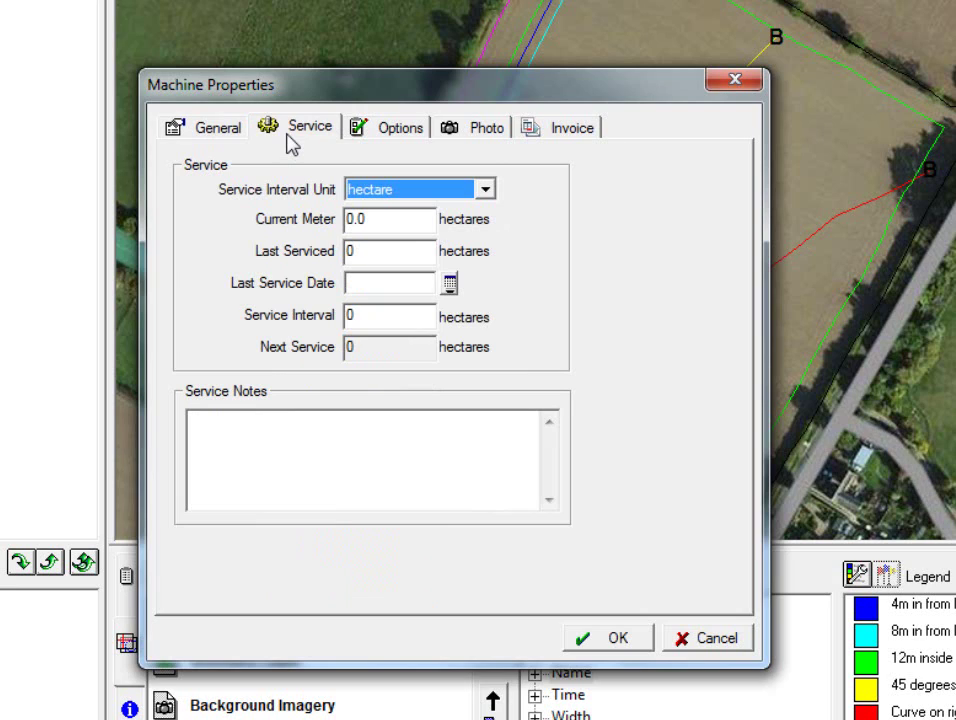
{"action": "left_click", "coordinate": [378, 131]}
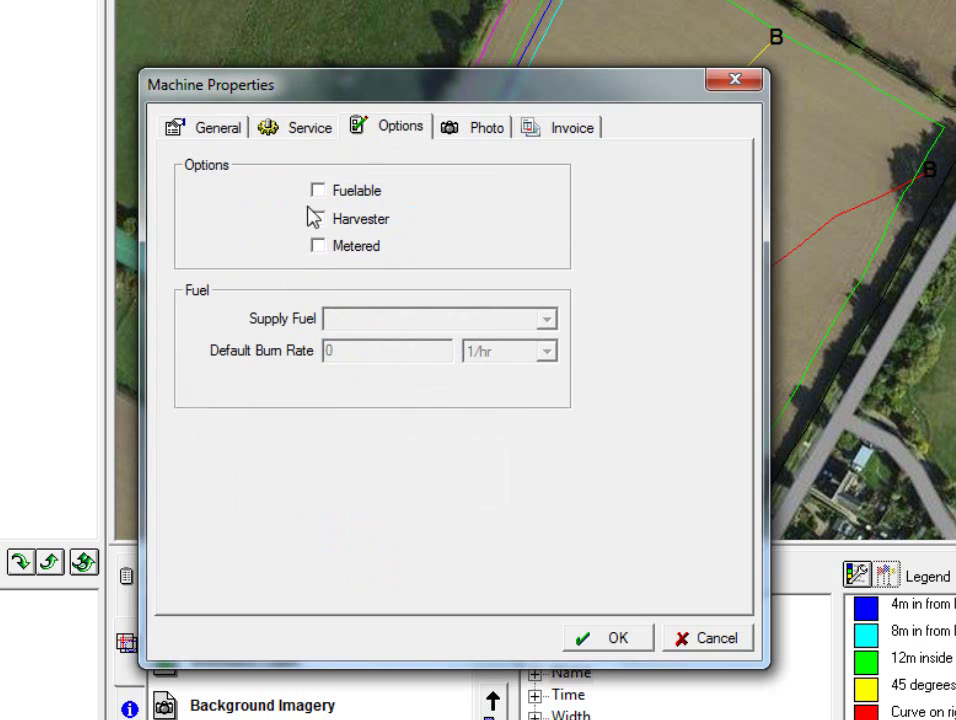
{"action": "left_click", "coordinate": [458, 136]}
{"action": "left_click", "coordinate": [561, 139]}
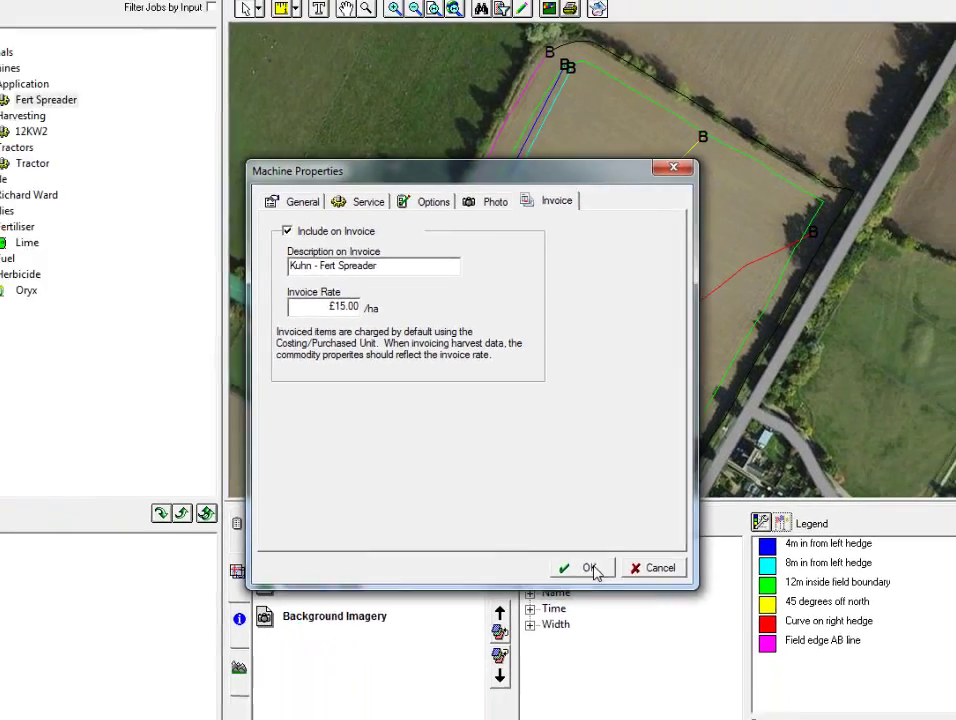
{"action": "left_click", "coordinate": [603, 638]}
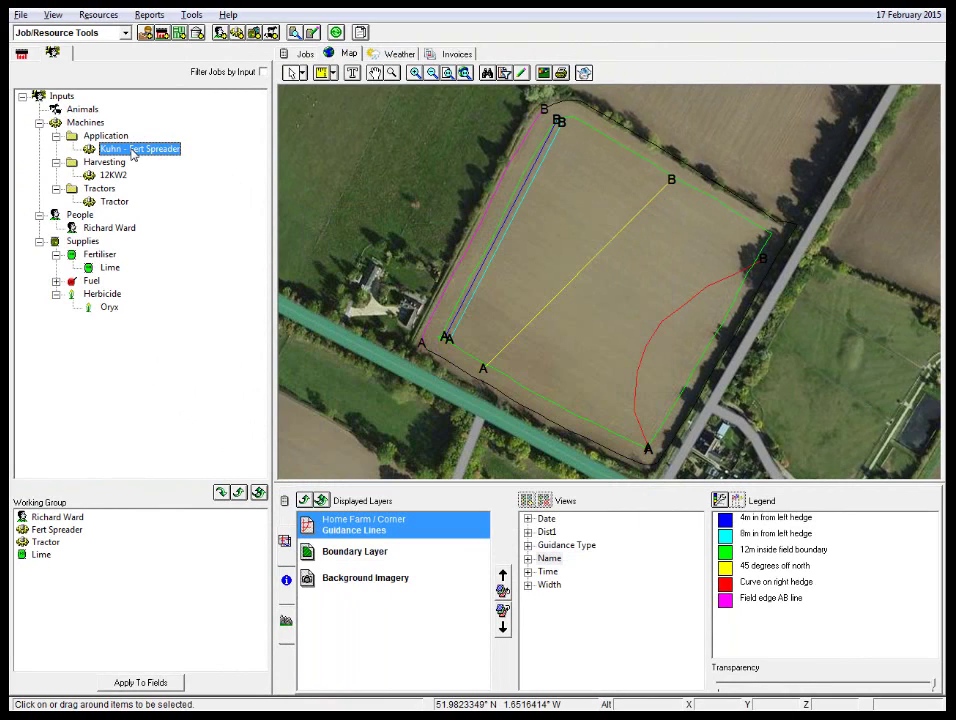
Create a new machine named 'Roller' in the Land Preparation category.
{"action": "right_click", "coordinate": [86, 124]}
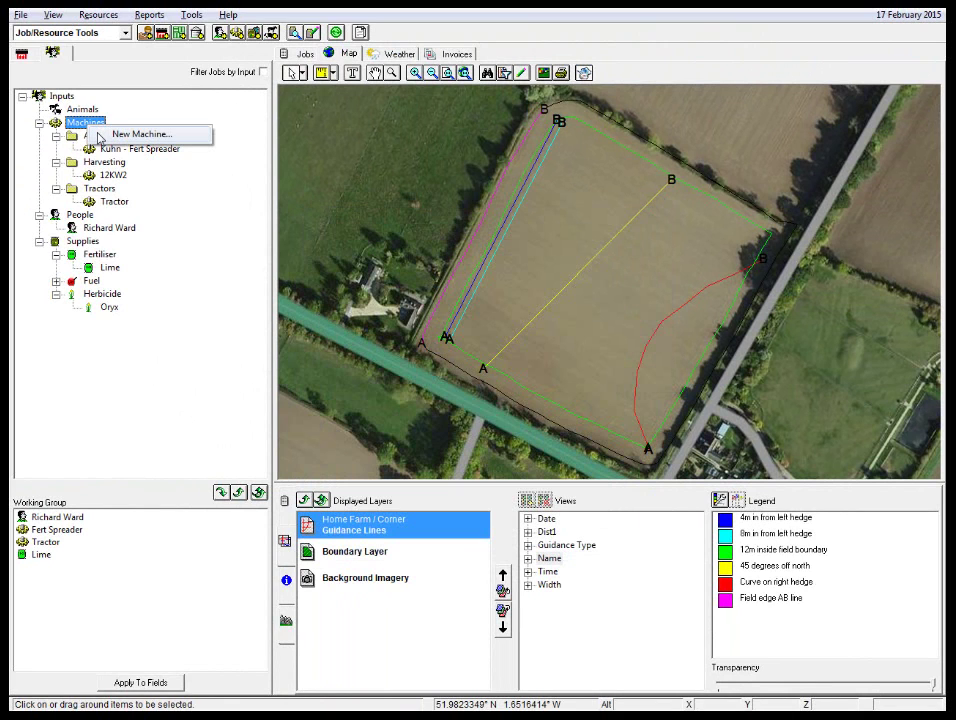
{"action": "left_click", "coordinate": [100, 138]}
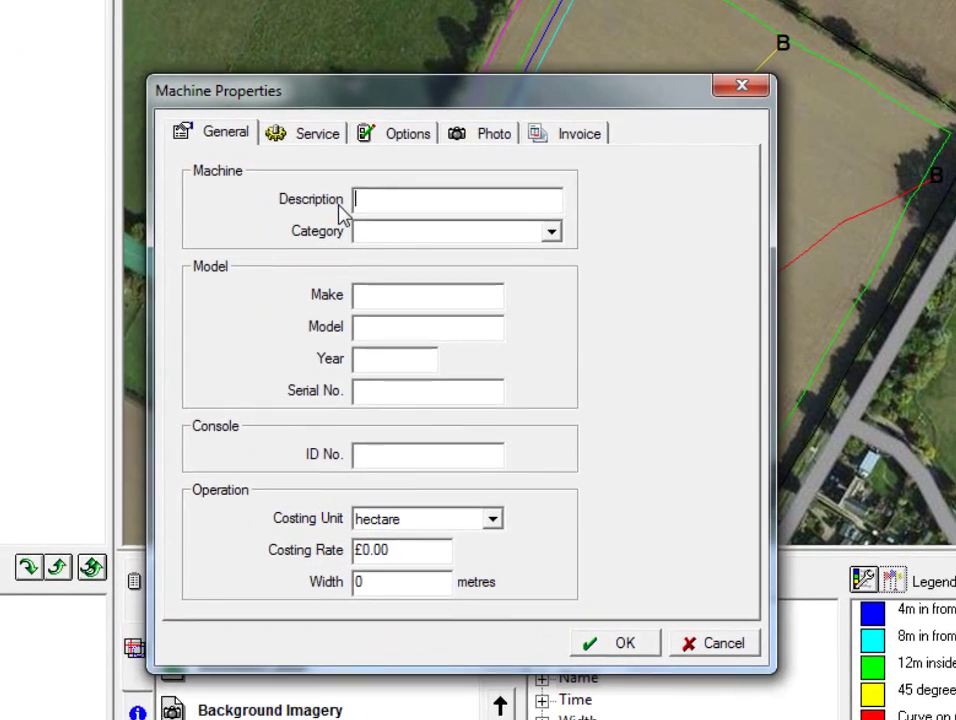
{"action": "type", "text": "Roller"}
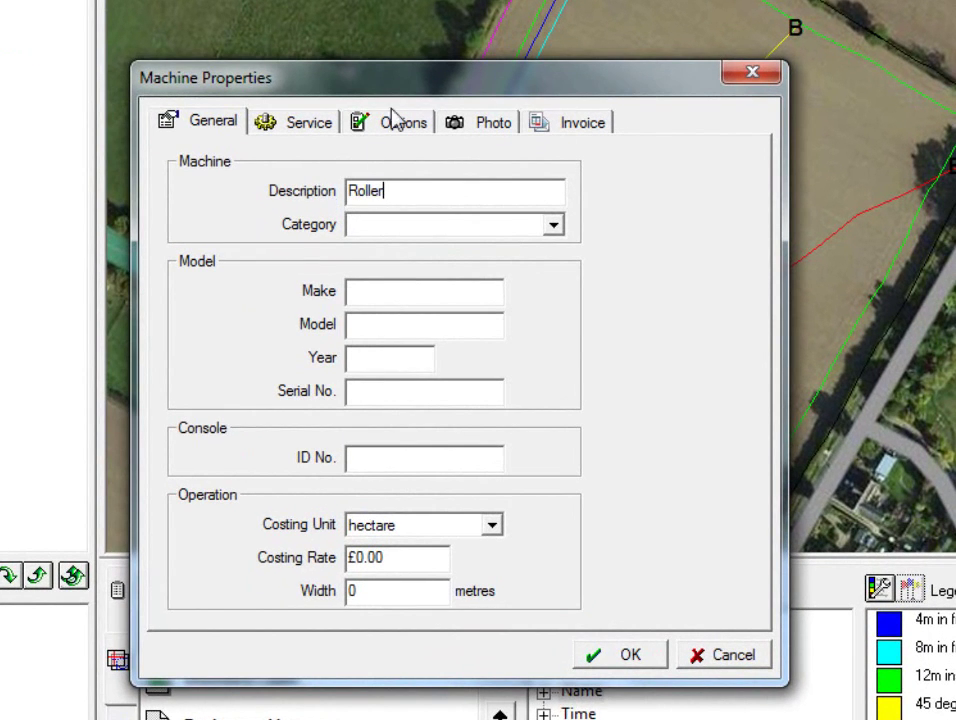
{"action": "left_click", "coordinate": [553, 226]}
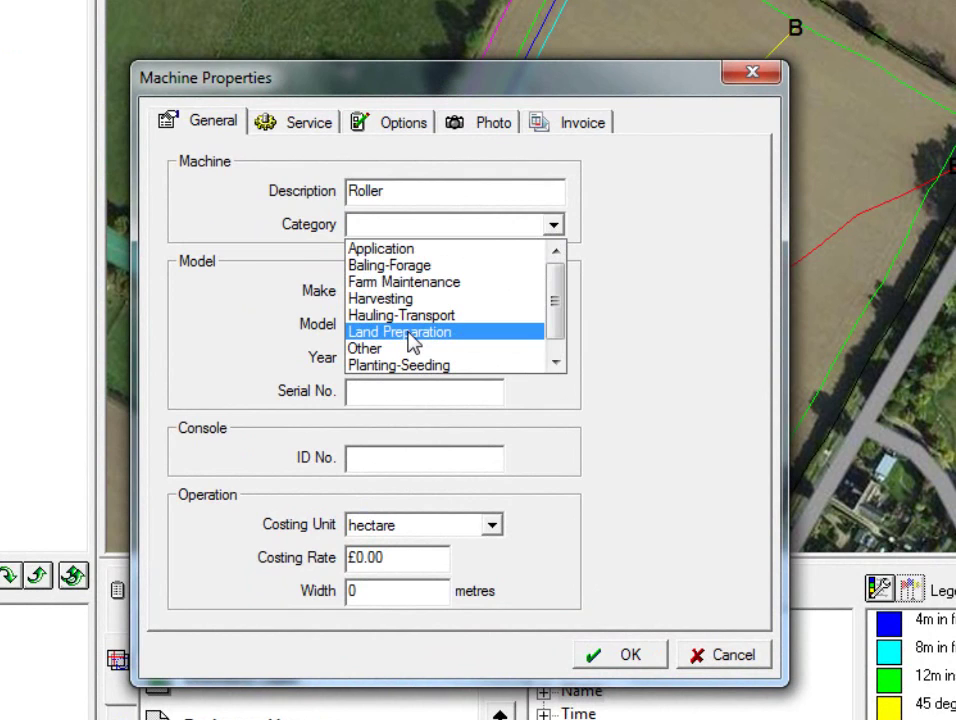
{"action": "scroll", "coordinate": [412, 386], "scroll_direction": "down", "scroll_amount": 1}
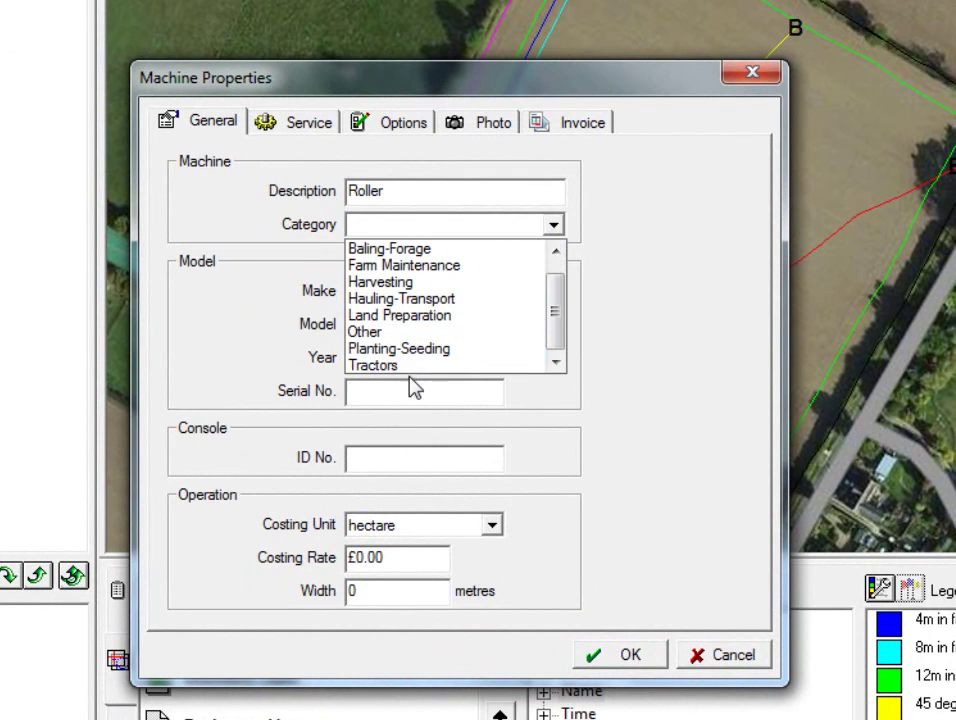
{"action": "left_click", "coordinate": [398, 318]}
Enter make Amazon, model 1234, year 2015, costing rate 12 and width 6.
{"action": "left_click", "coordinate": [390, 296]}
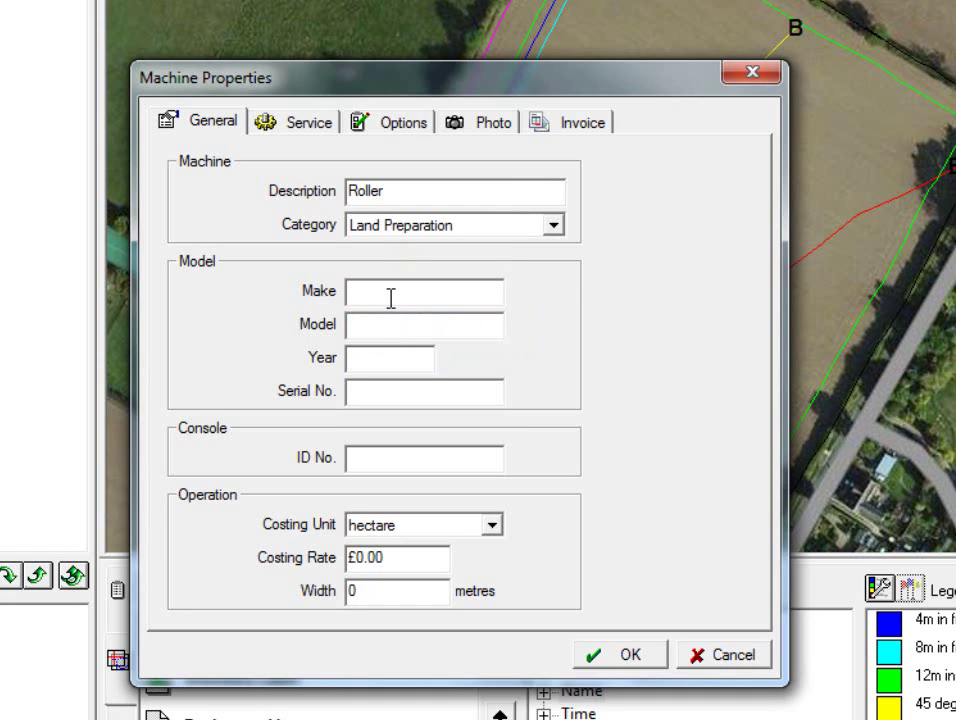
{"action": "type", "text": "Amazon"}
{"action": "left_click", "coordinate": [400, 322]}
{"action": "type", "text": "1234"}
{"action": "left_click", "coordinate": [378, 361]}
{"action": "type", "text": "2015"}
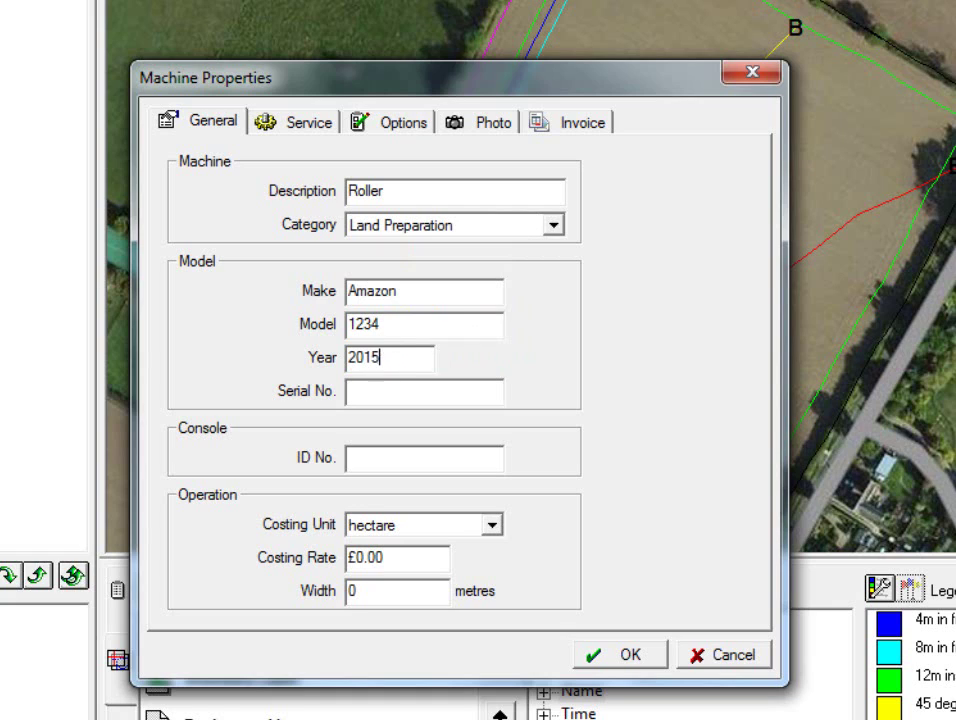
{"action": "double_click", "coordinate": [350, 557]}
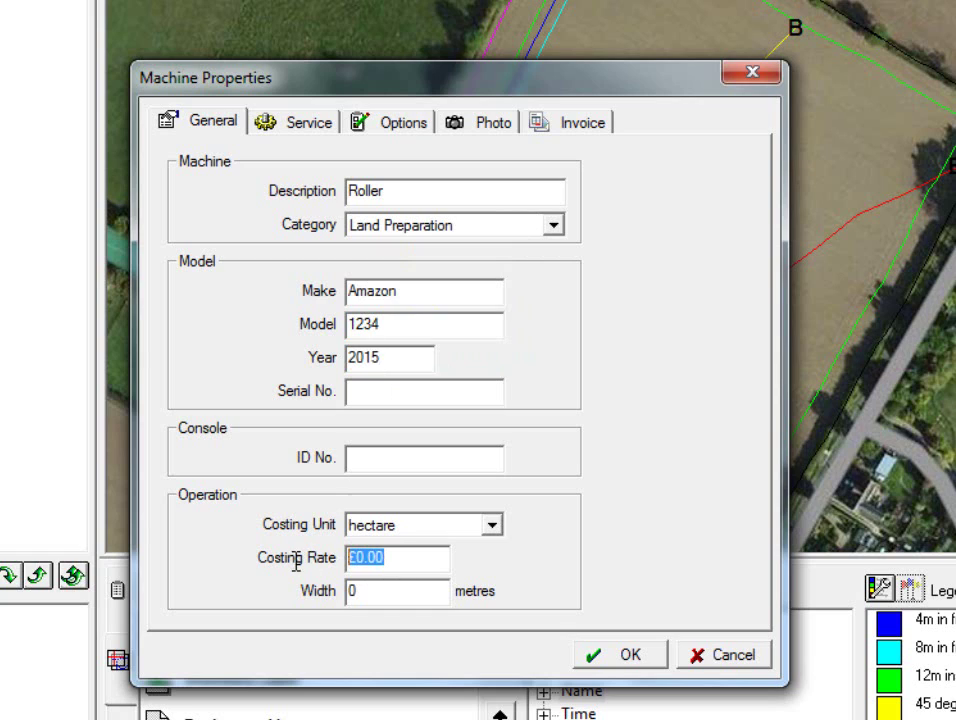
{"action": "type", "text": "12"}
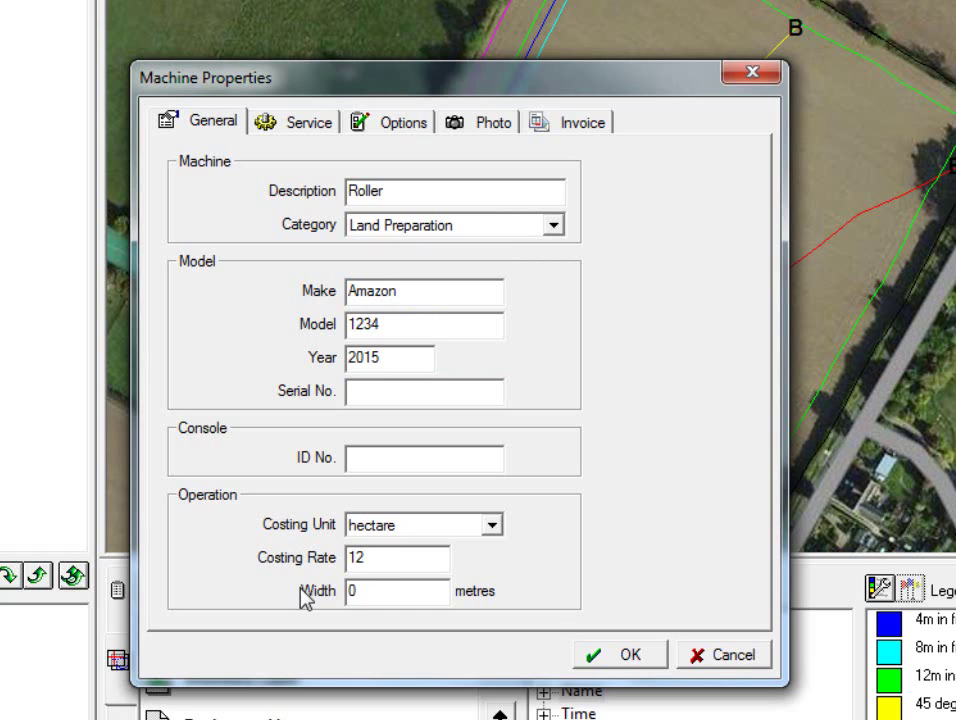
{"action": "double_click", "coordinate": [355, 592]}
{"action": "type", "text": "6"}
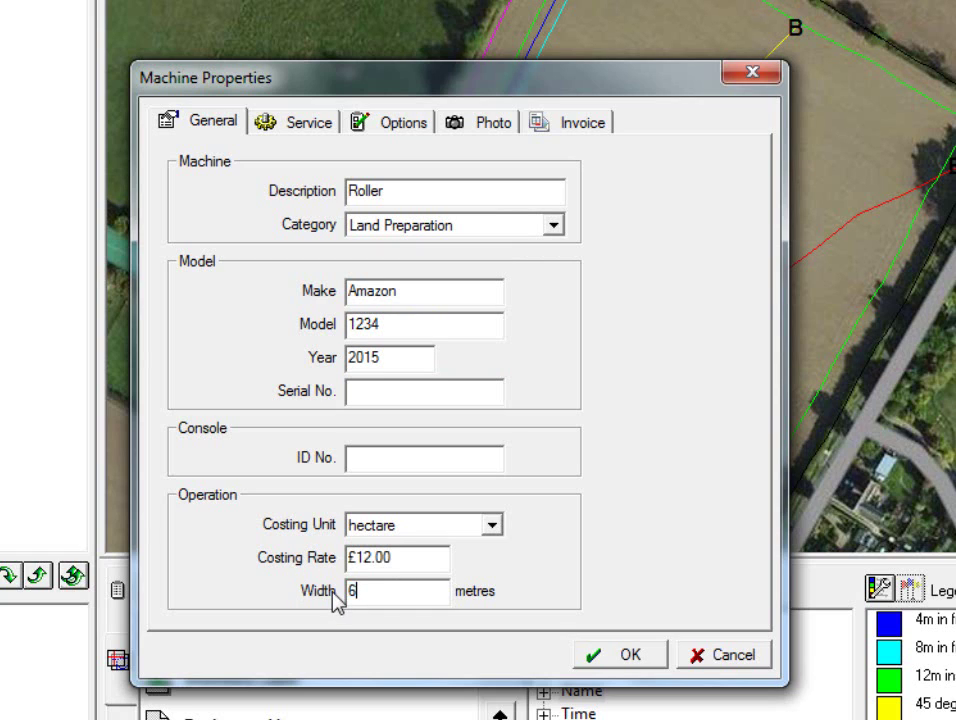
{"action": "left_click", "coordinate": [308, 124]}
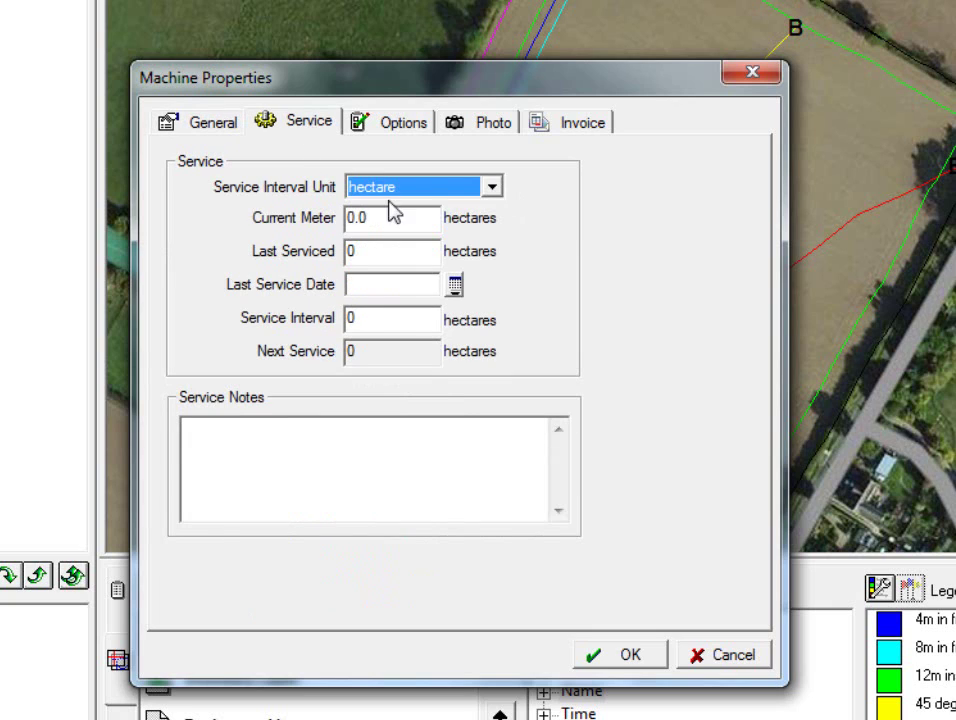
Include the Roller on invoices at an invoice rate of 15 and save its properties.
{"action": "left_click", "coordinate": [384, 128]}
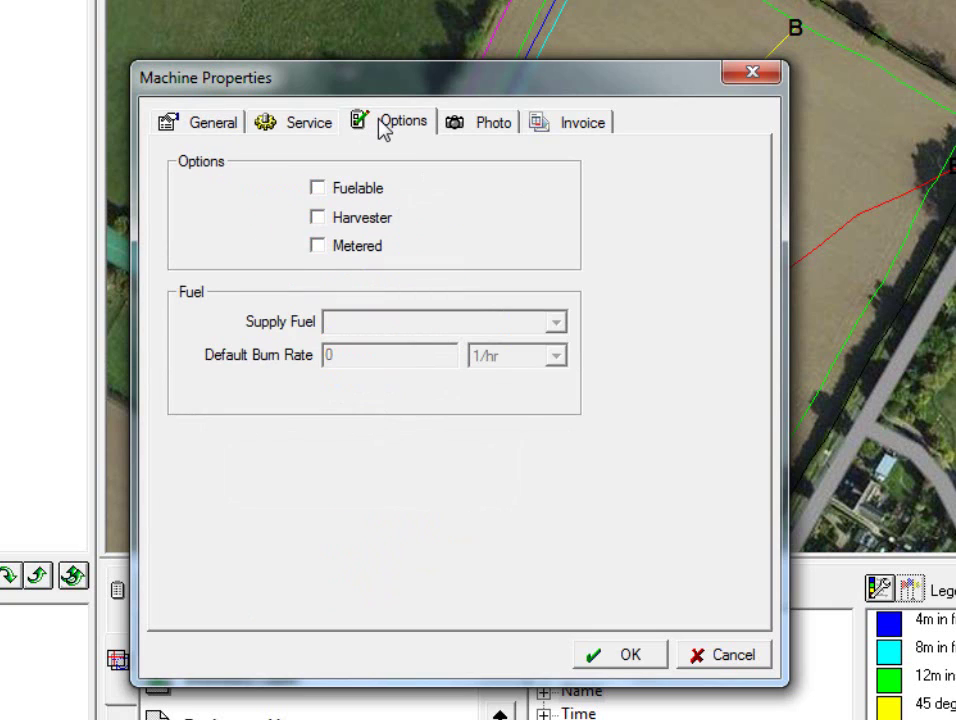
{"action": "left_click", "coordinate": [553, 128]}
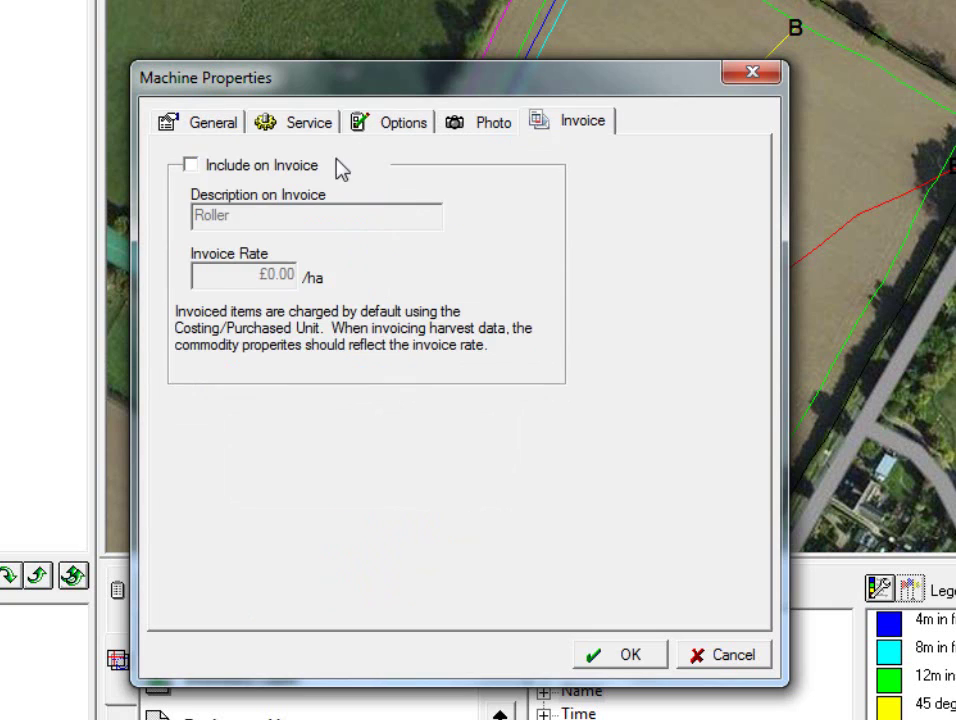
{"action": "left_click", "coordinate": [200, 170]}
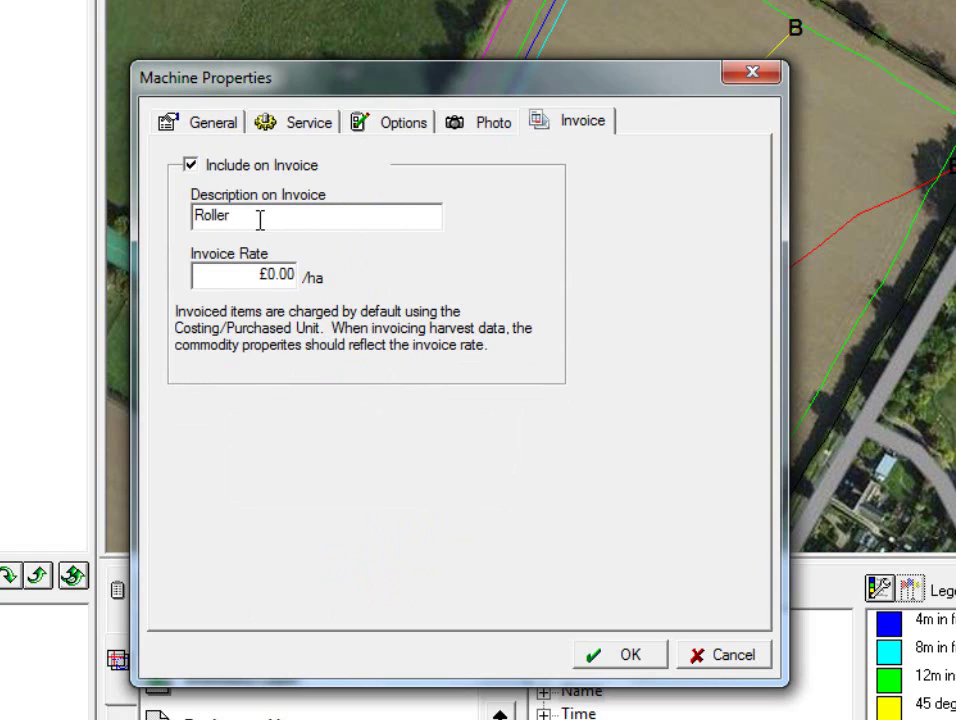
{"action": "left_click_drag", "start_coordinate": [230, 270], "coordinate": [307, 270]}
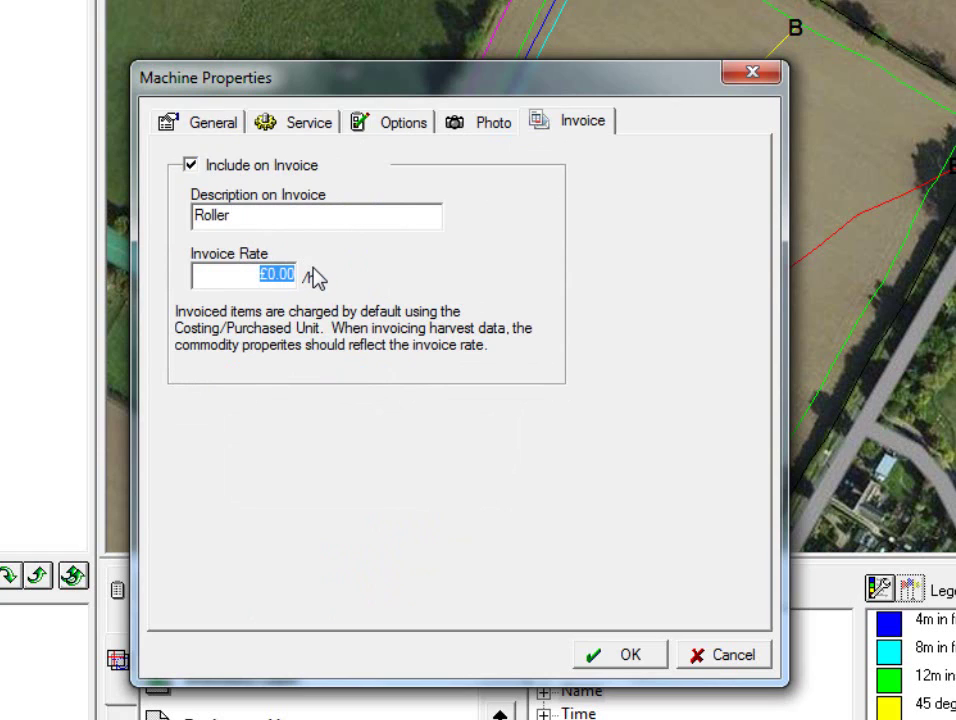
{"action": "type", "text": "15"}
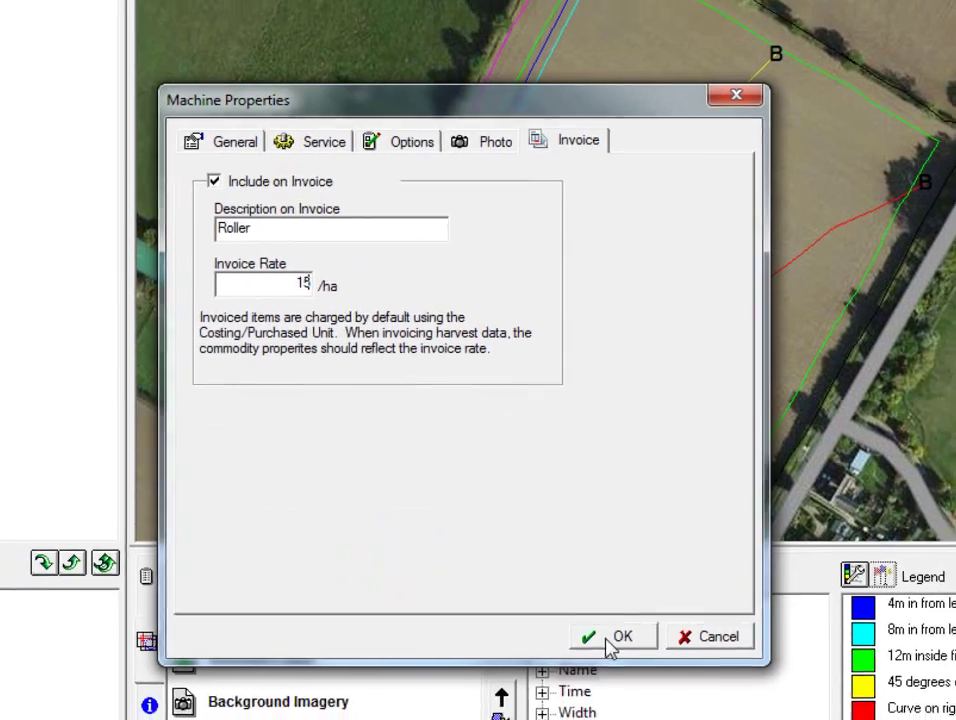
{"action": "left_click", "coordinate": [618, 654]}
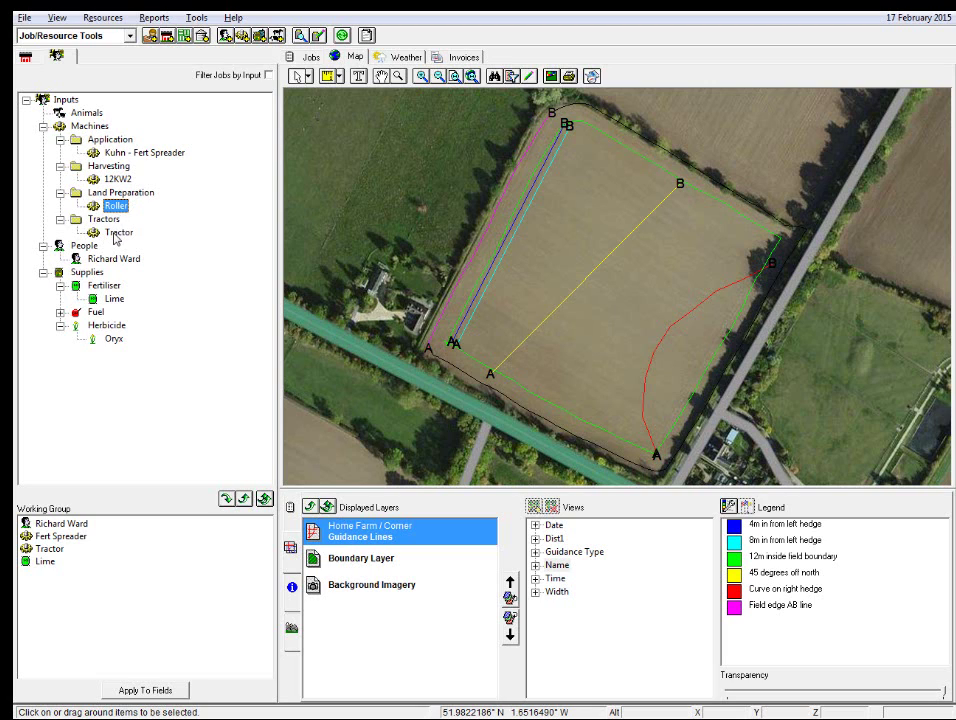
{"action": "left_click", "coordinate": [114, 233]}
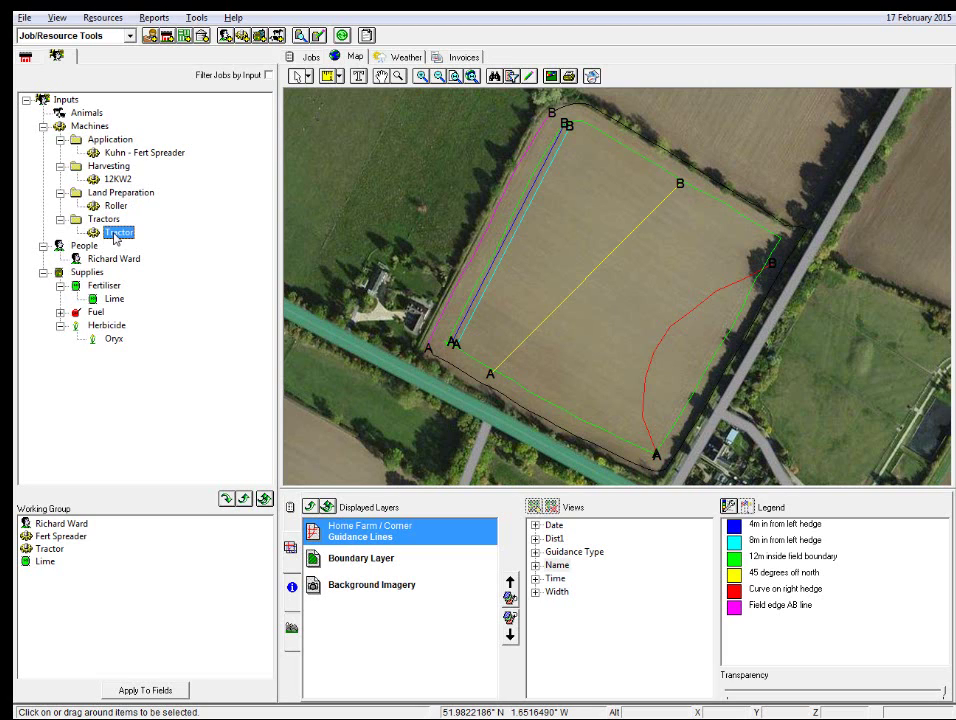
{"action": "right_click", "coordinate": [114, 233]}
{"action": "left_click", "coordinate": [150, 301]}
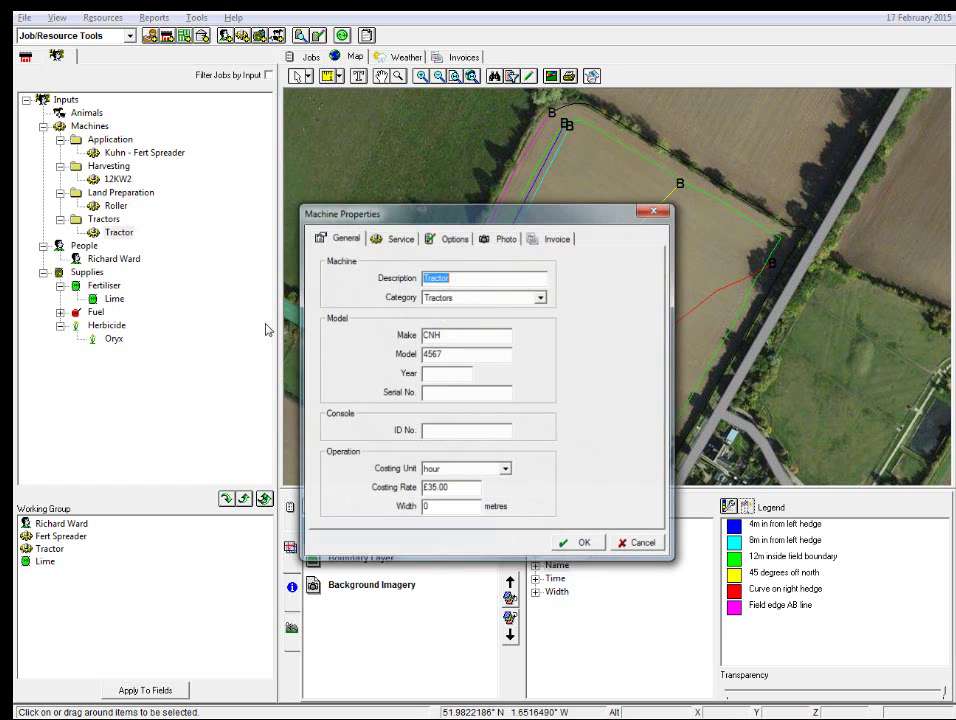
{"action": "left_click", "coordinate": [399, 240]}
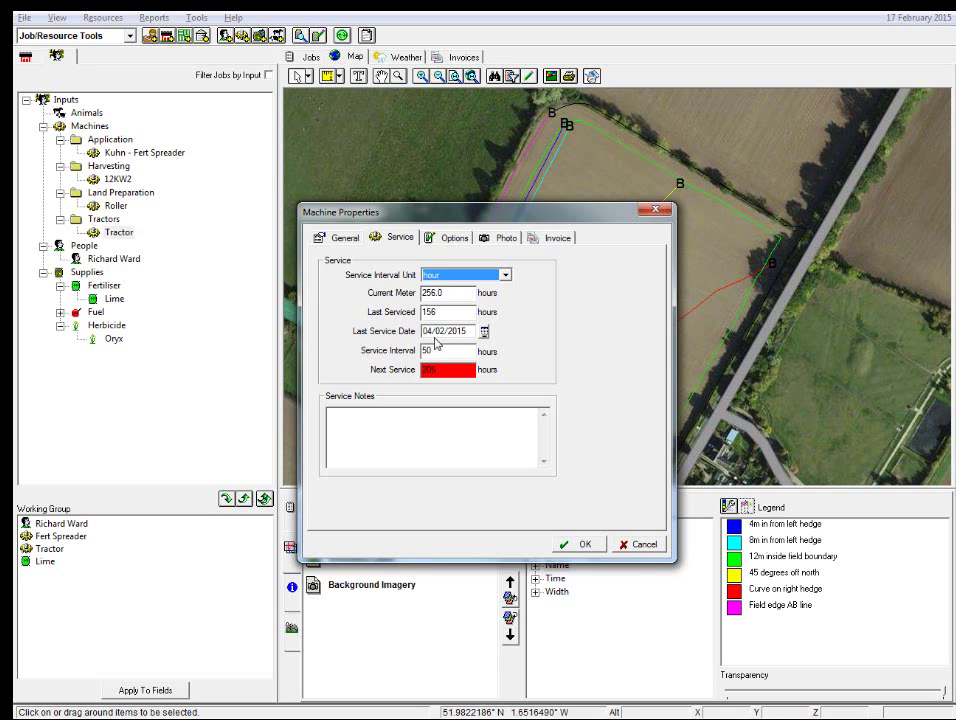
{"action": "left_click", "coordinate": [434, 240]}
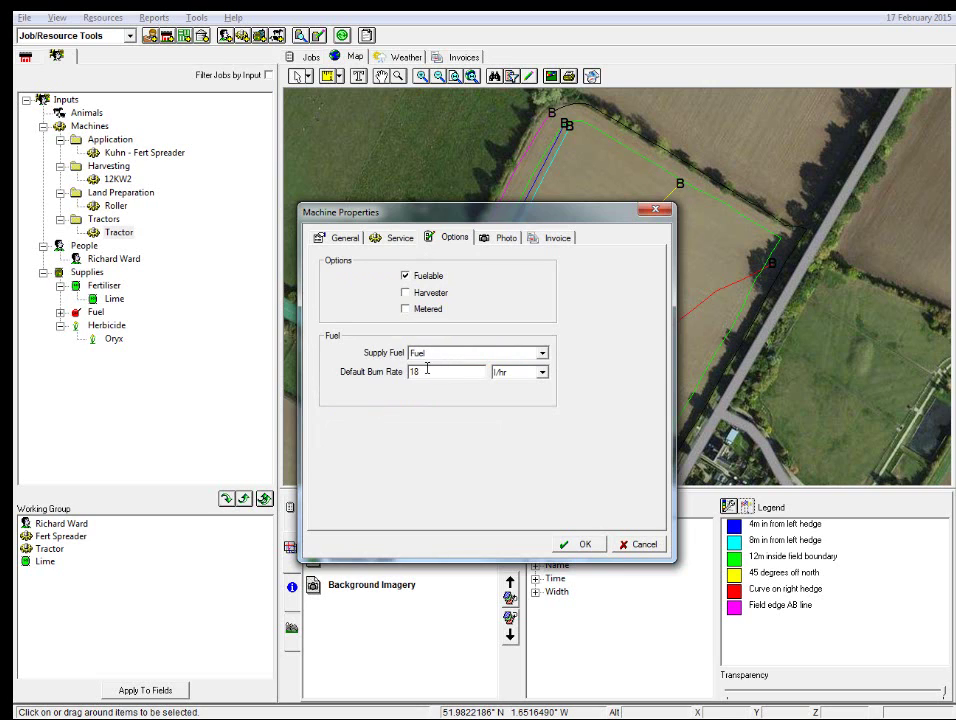
{"action": "left_click", "coordinate": [421, 373]}
{"action": "left_click", "coordinate": [548, 238]}
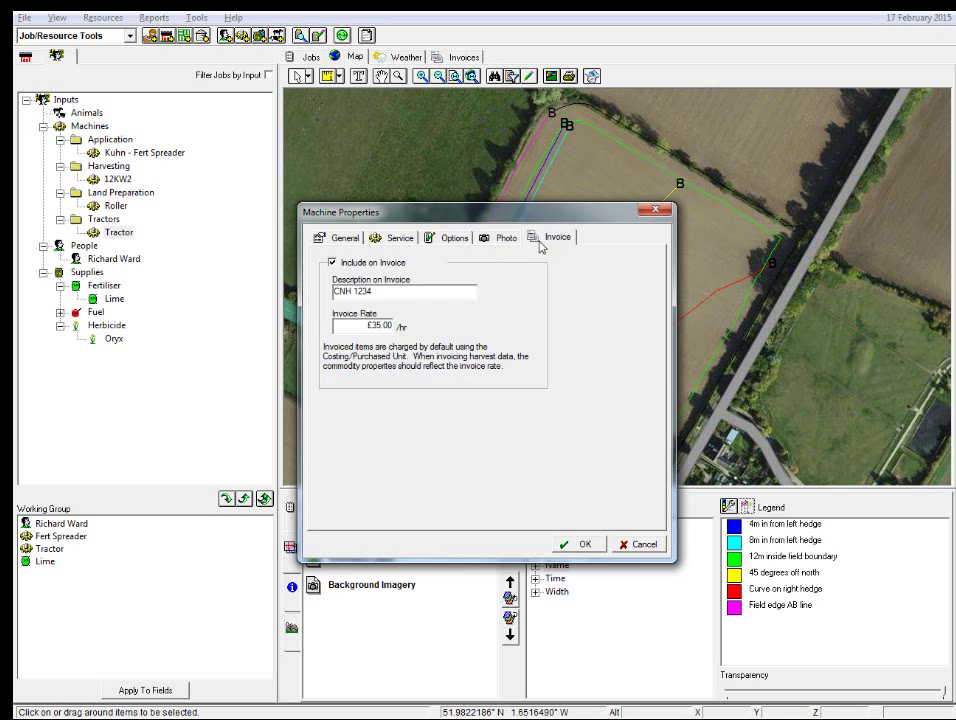
{"action": "left_click", "coordinate": [581, 544]}
{"action": "left_click", "coordinate": [128, 261]}
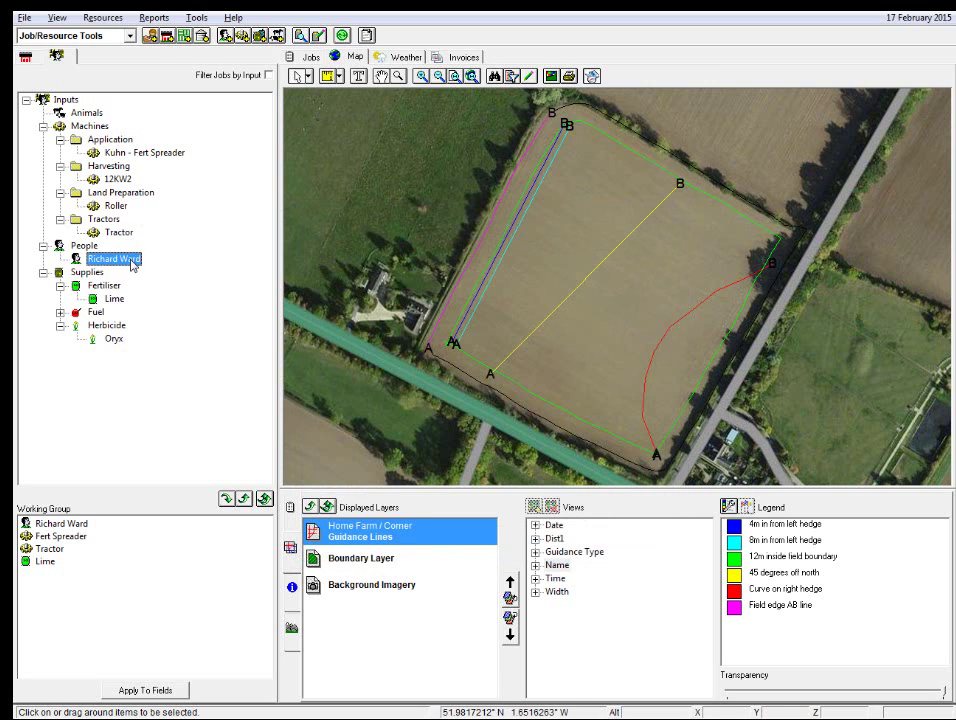
Tick Landlord in the person's categories, review Contact, Address and Invoice, then save.
{"action": "right_click", "coordinate": [132, 264]}
{"action": "left_click", "coordinate": [192, 333]}
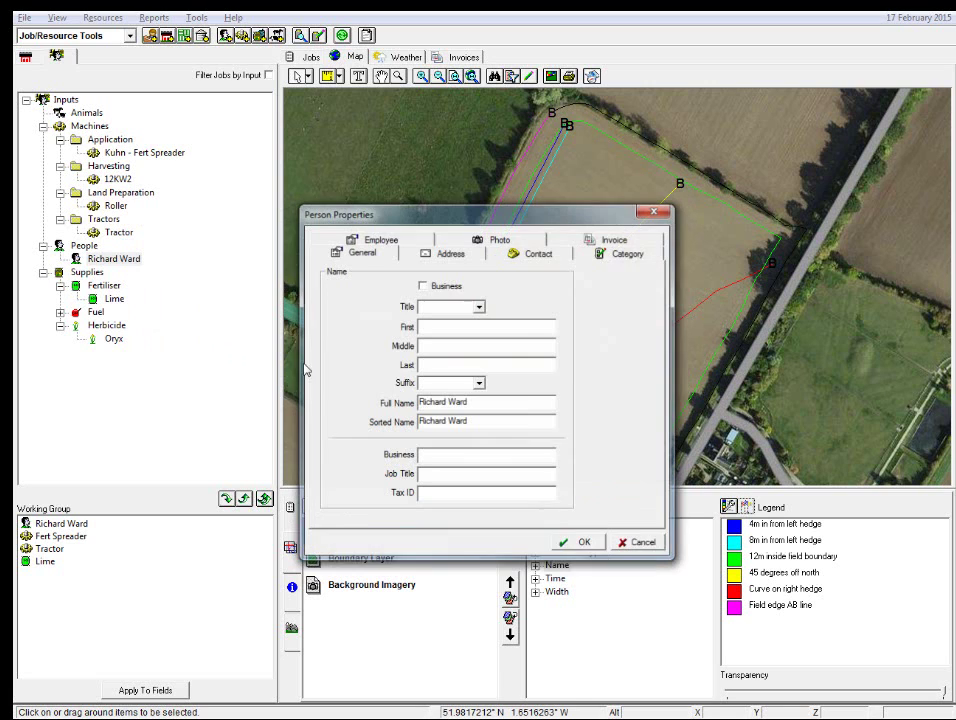
{"action": "left_click", "coordinate": [606, 253]}
{"action": "left_click", "coordinate": [363, 296]}
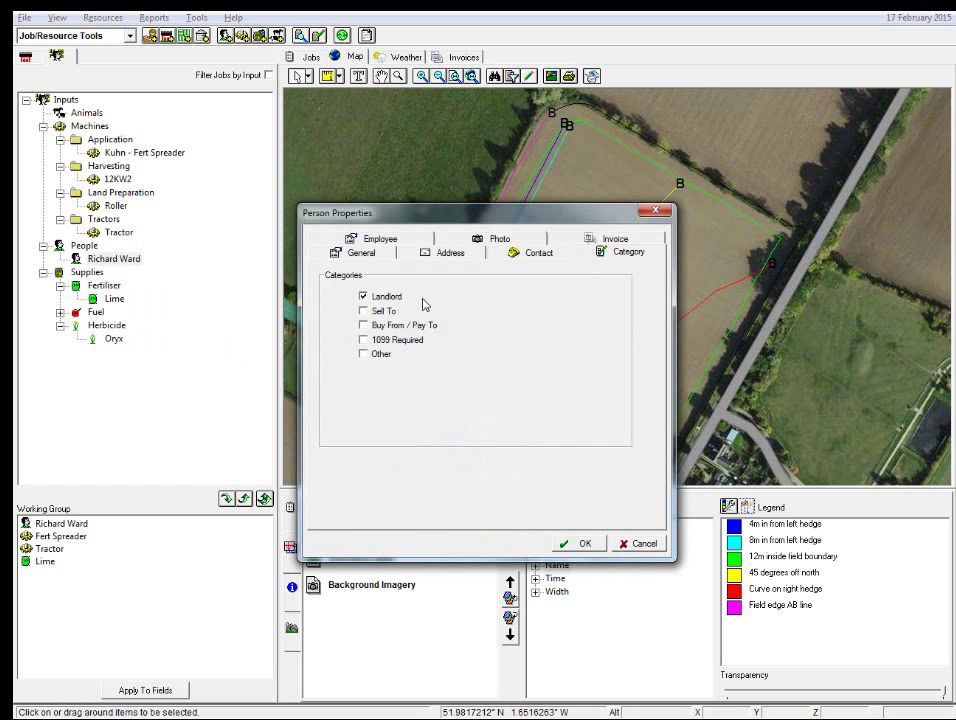
{"action": "left_click", "coordinate": [535, 254]}
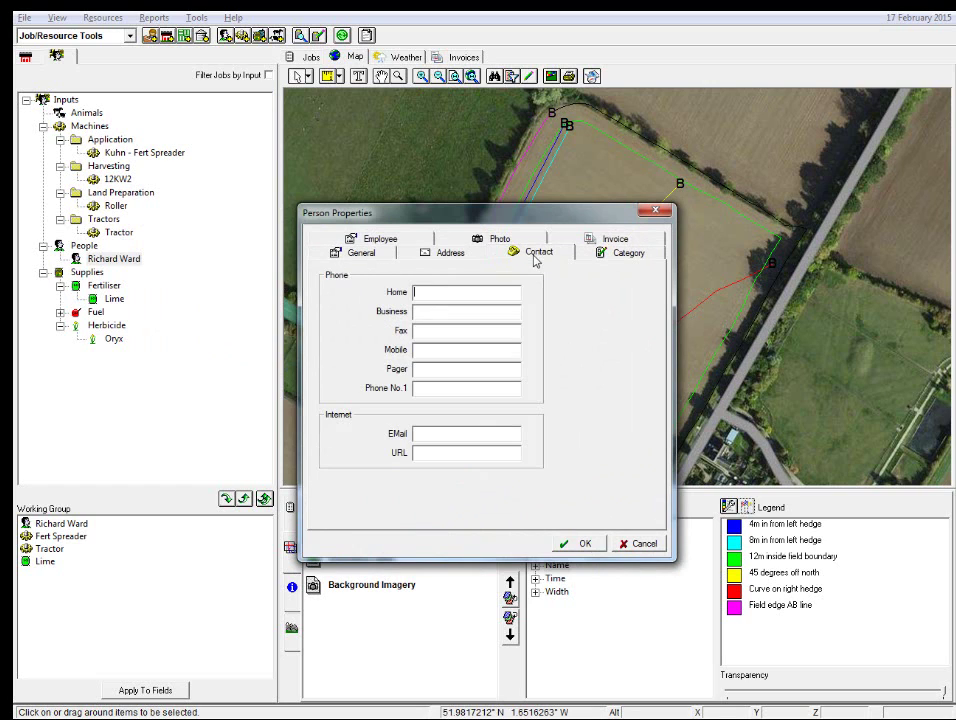
{"action": "left_click", "coordinate": [450, 254]}
{"action": "left_click", "coordinate": [613, 239]}
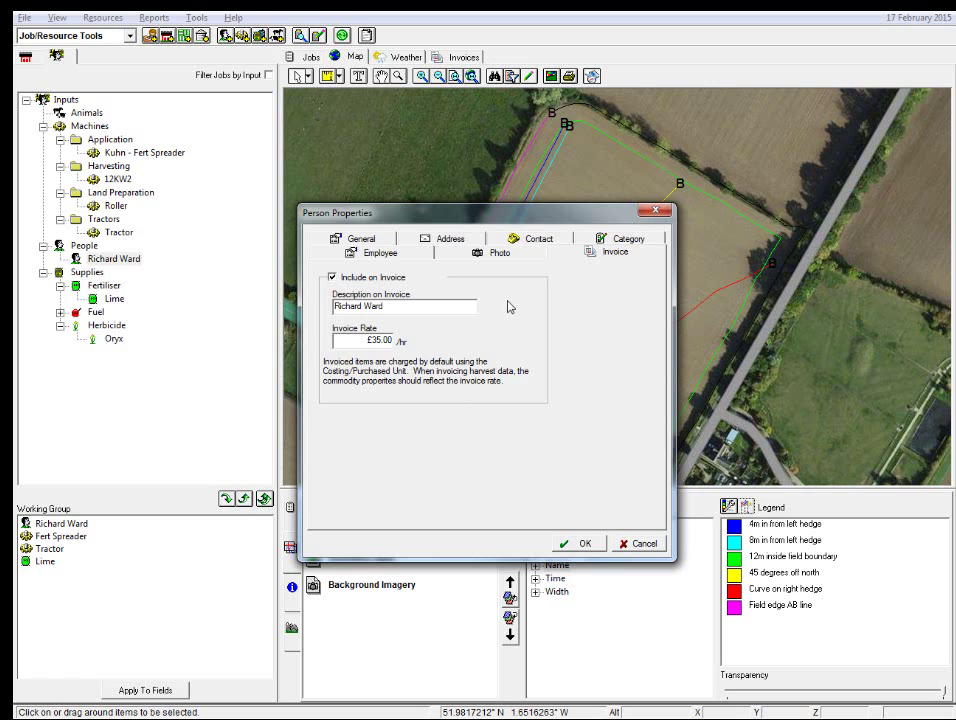
{"action": "left_click", "coordinate": [580, 543]}
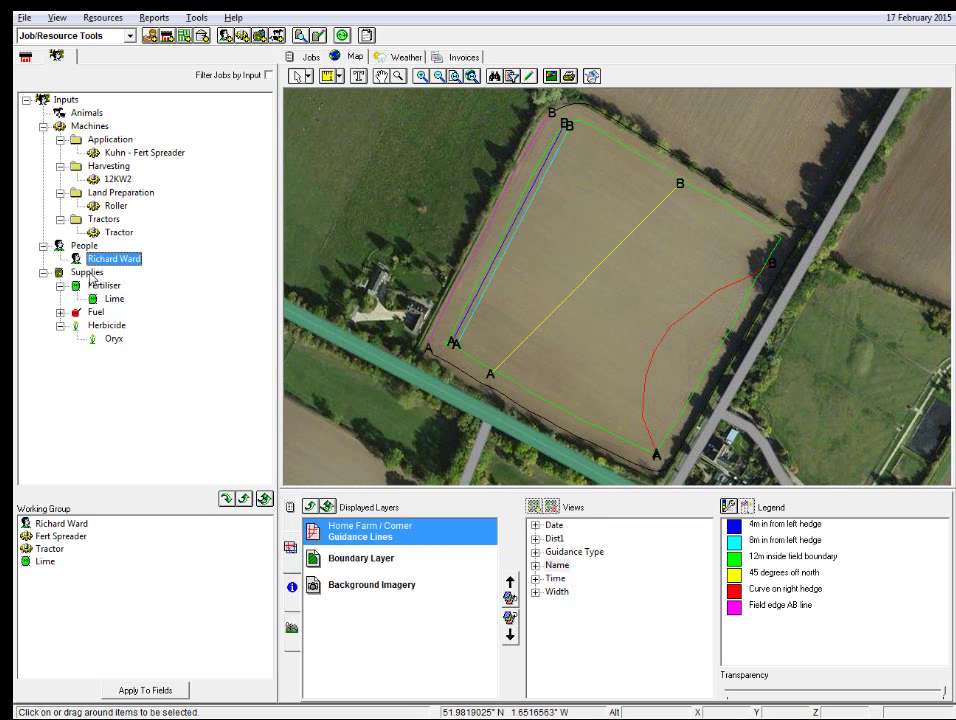